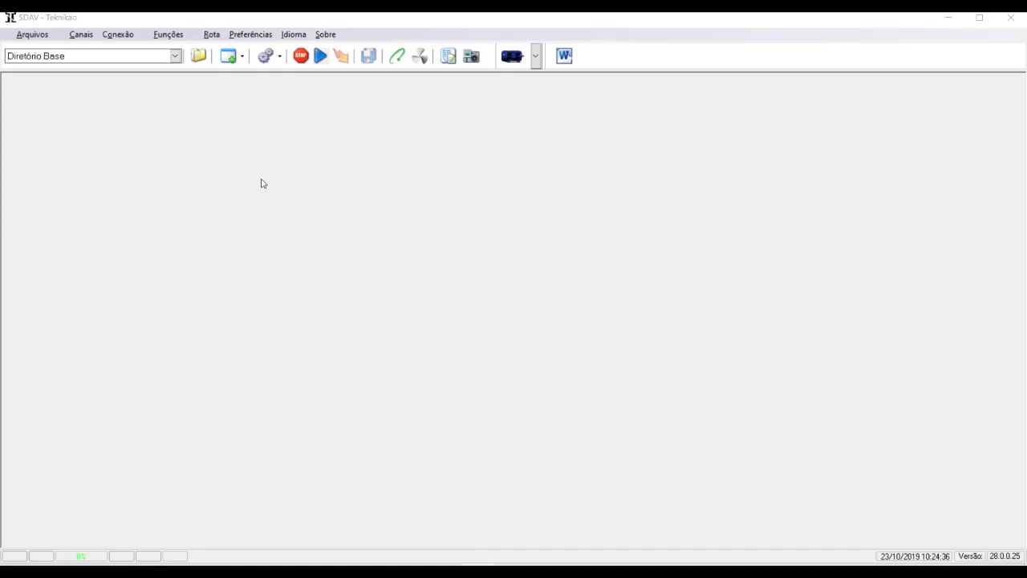
pyautogui.click(949, 18)
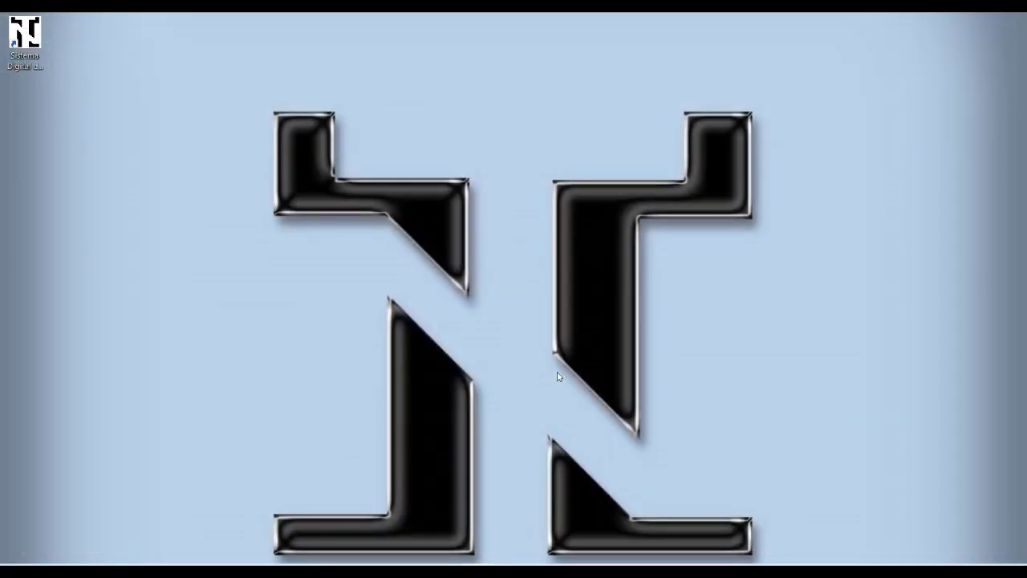
pyautogui.click(514, 559)
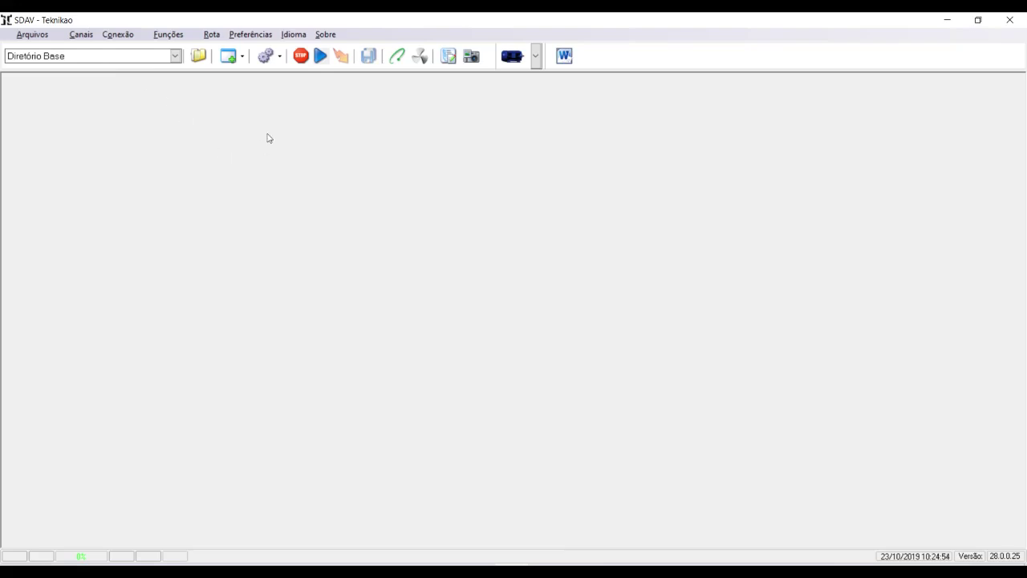
# Step: Set the base directory in the preferences to the OneDrive folder Dados de Vibração
pyautogui.click(255, 36)
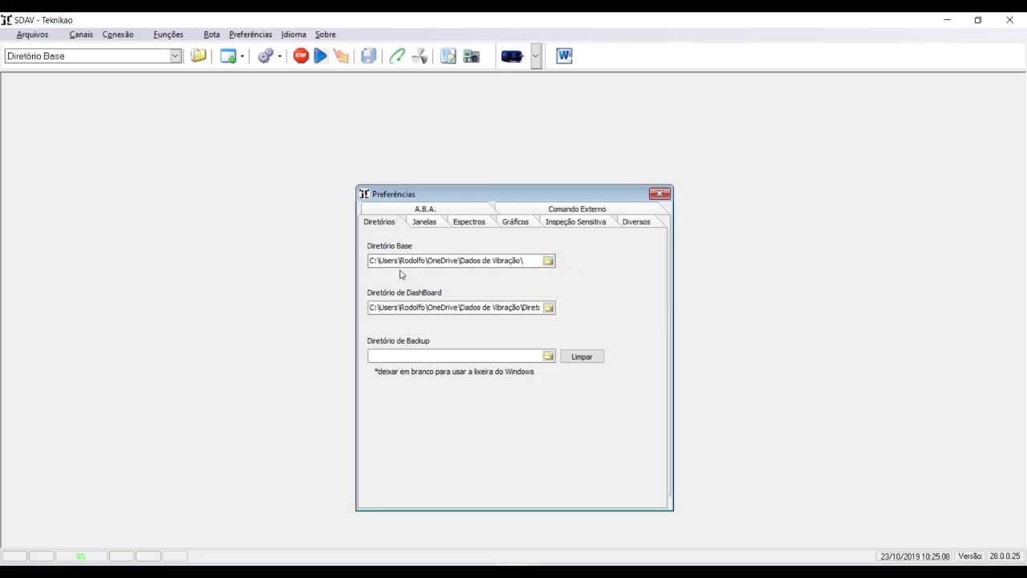
pyautogui.click(548, 261)
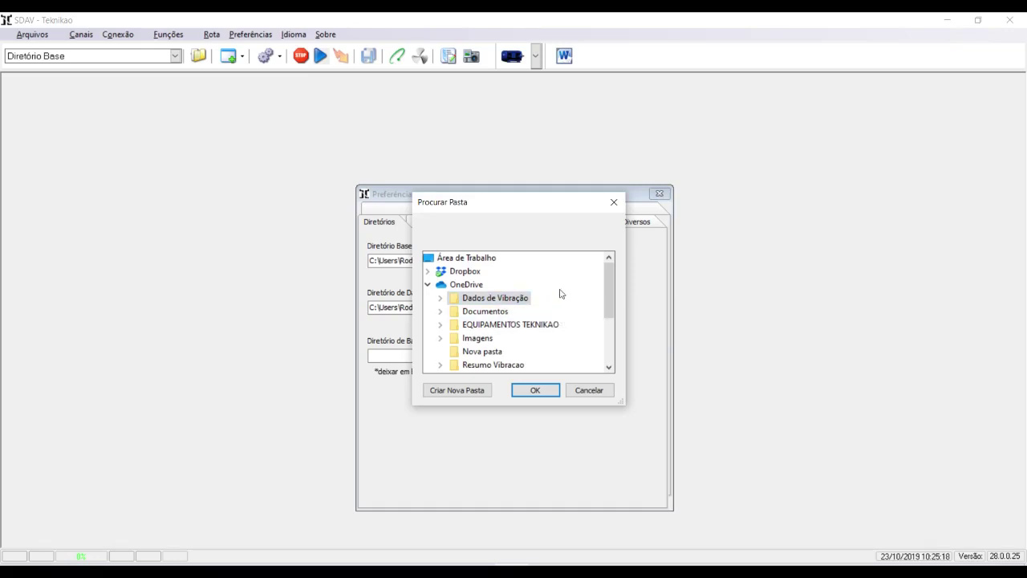
pyautogui.doubleClick(494, 299)
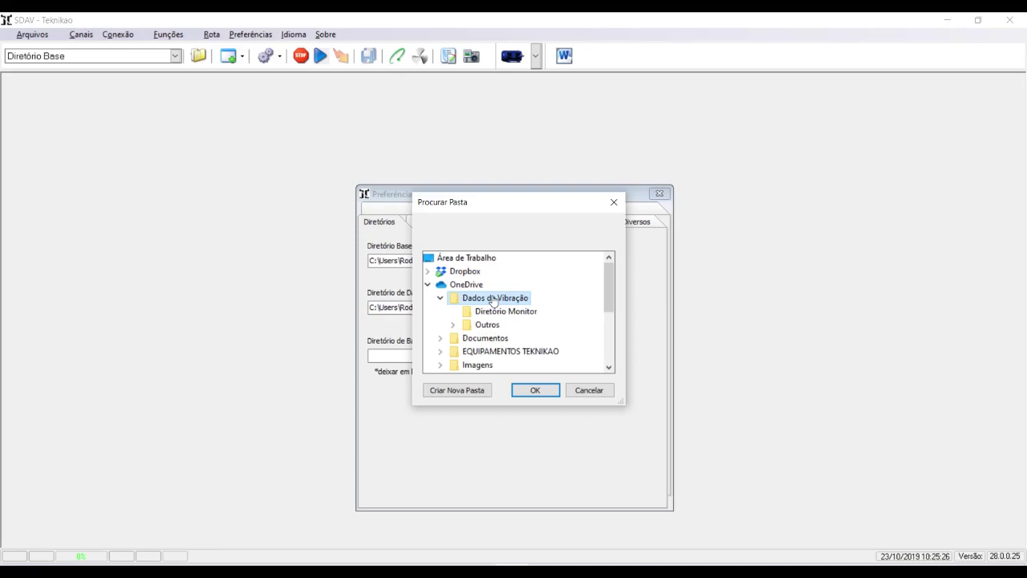
pyautogui.click(536, 389)
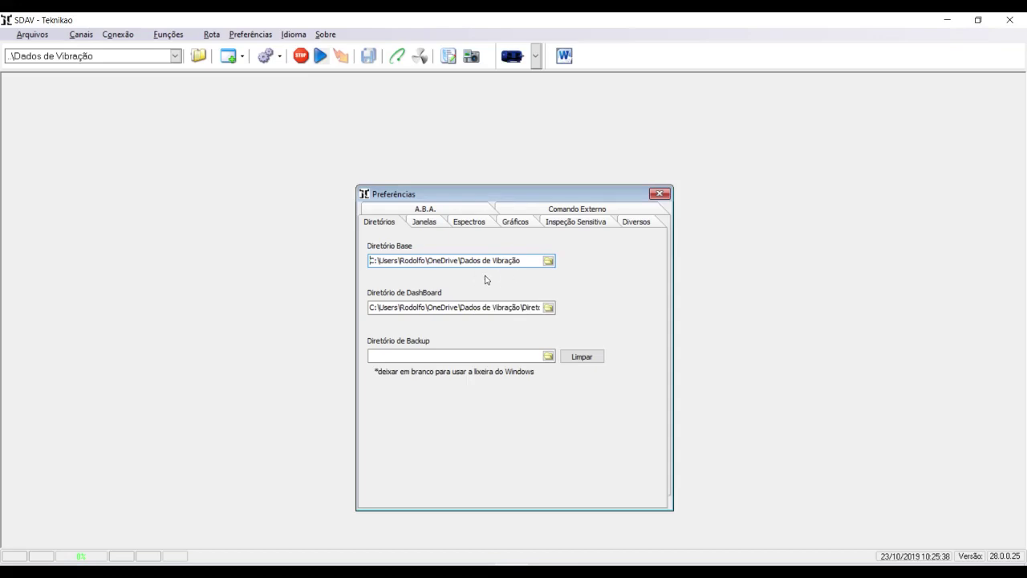
pyautogui.click(657, 195)
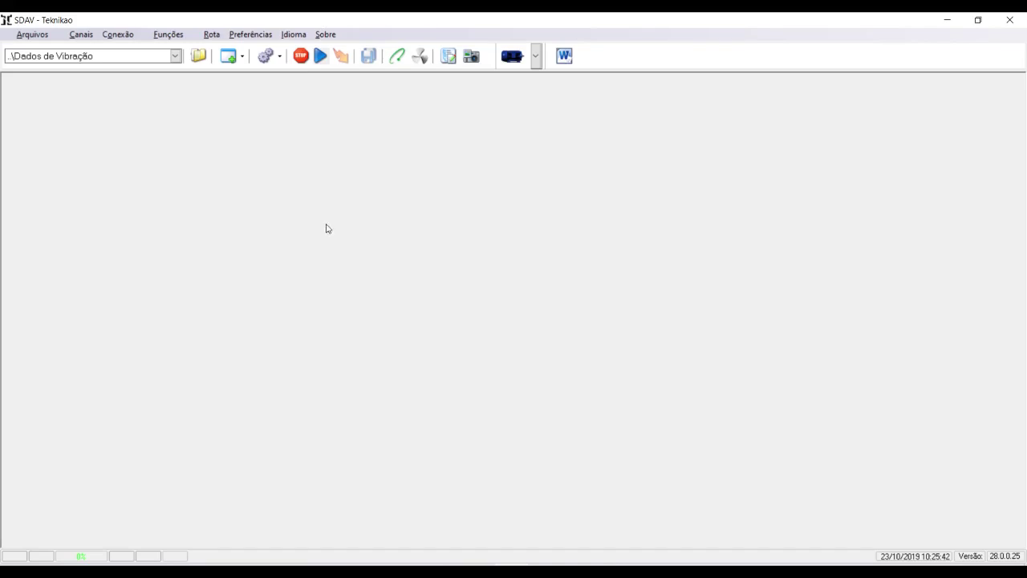
# Step: Create a folder named Empresa inside Dados de Vibração in the base directory tree
pyautogui.click(175, 55)
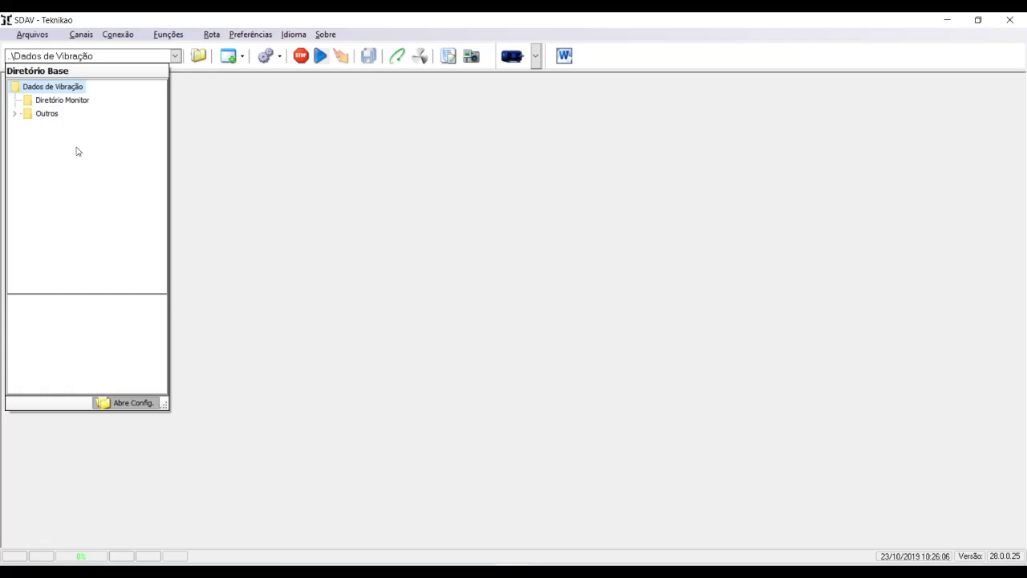
pyautogui.rightClick(69, 85)
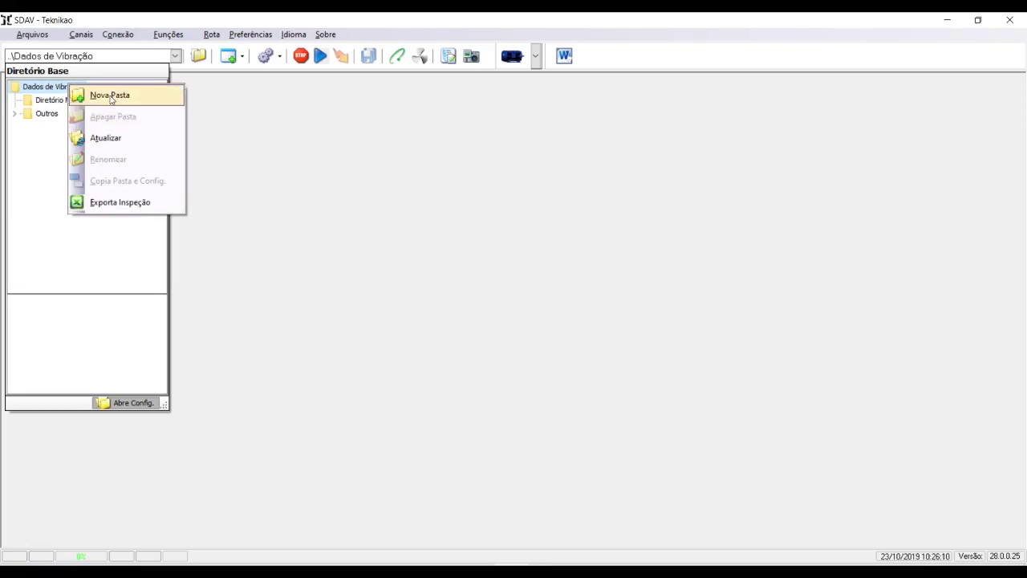
pyautogui.click(109, 95)
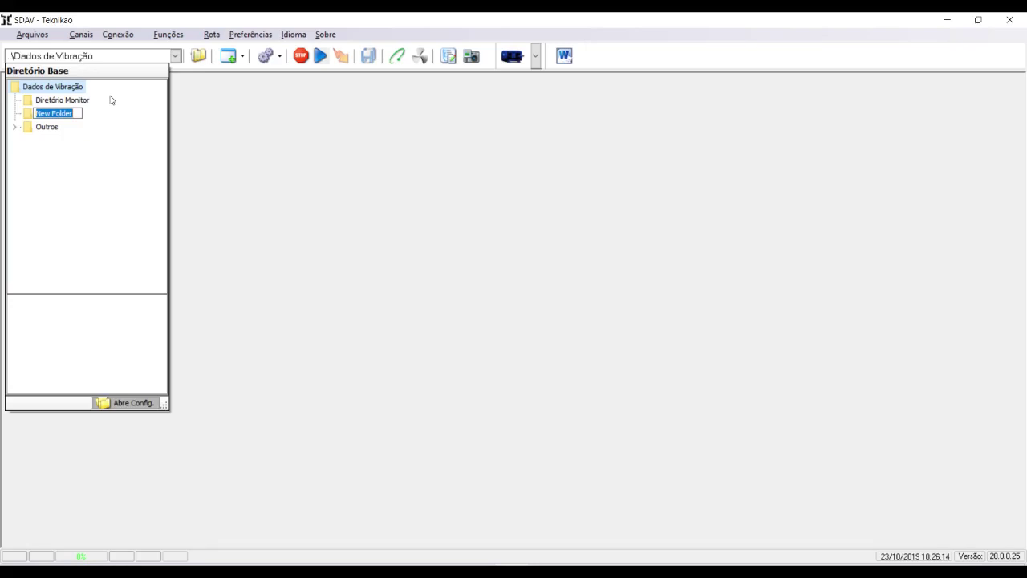
pyautogui.write('Empresa')
pyautogui.press('Return')
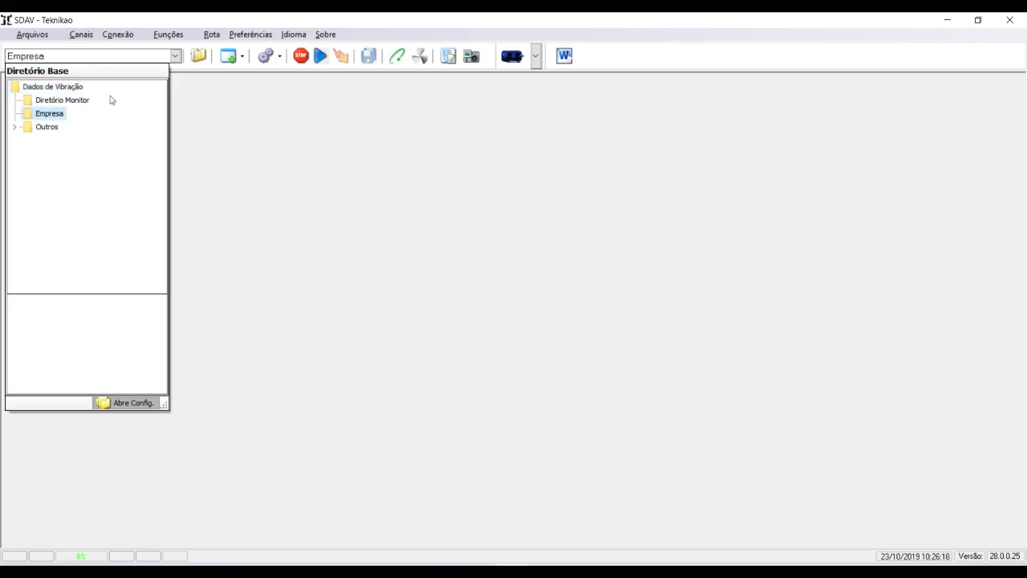
# Step: Add a subfolder named SetorA inside the Empresa folder
pyautogui.rightClick(58, 115)
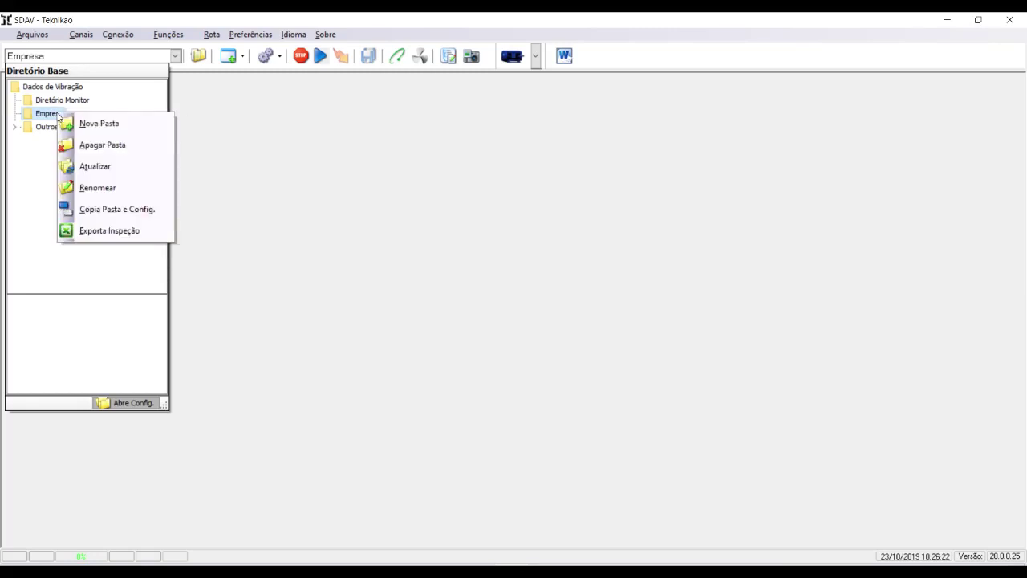
pyautogui.click(119, 127)
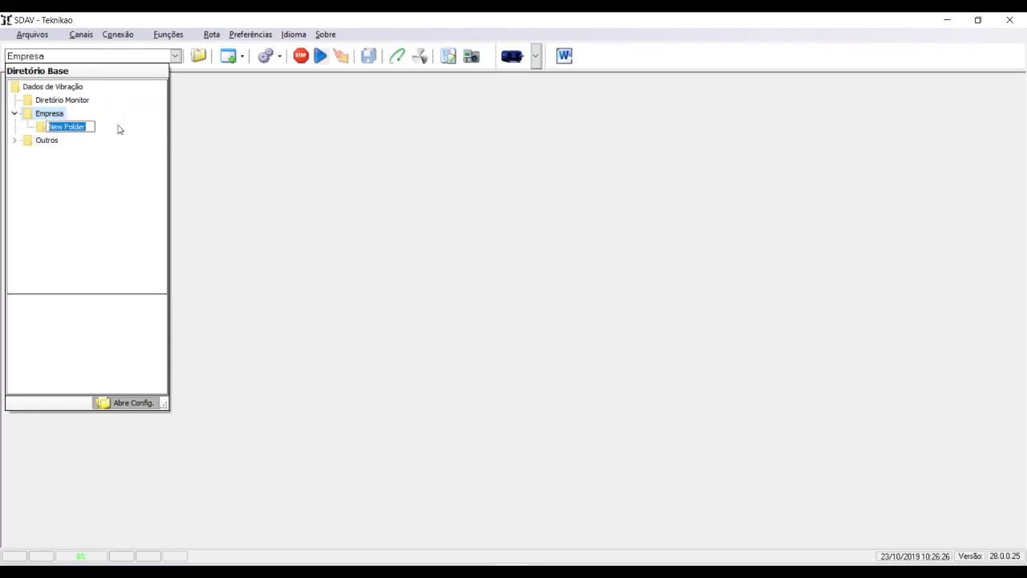
pyautogui.write('SetorA')
pyautogui.press('Return')
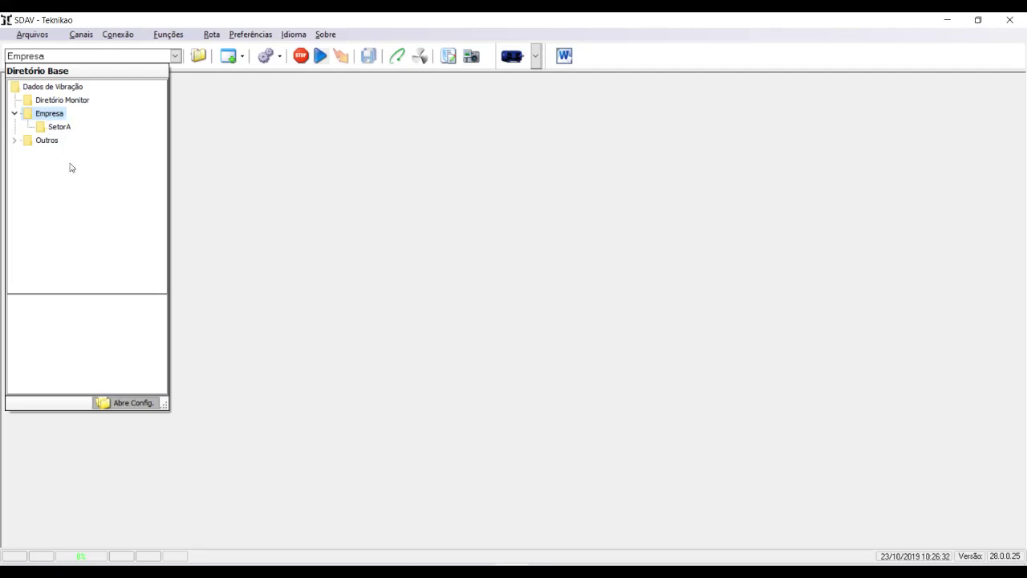
# Step: Add a subfolder named MaqA inside SetorA and select it as the working directory
pyautogui.click(56, 130)
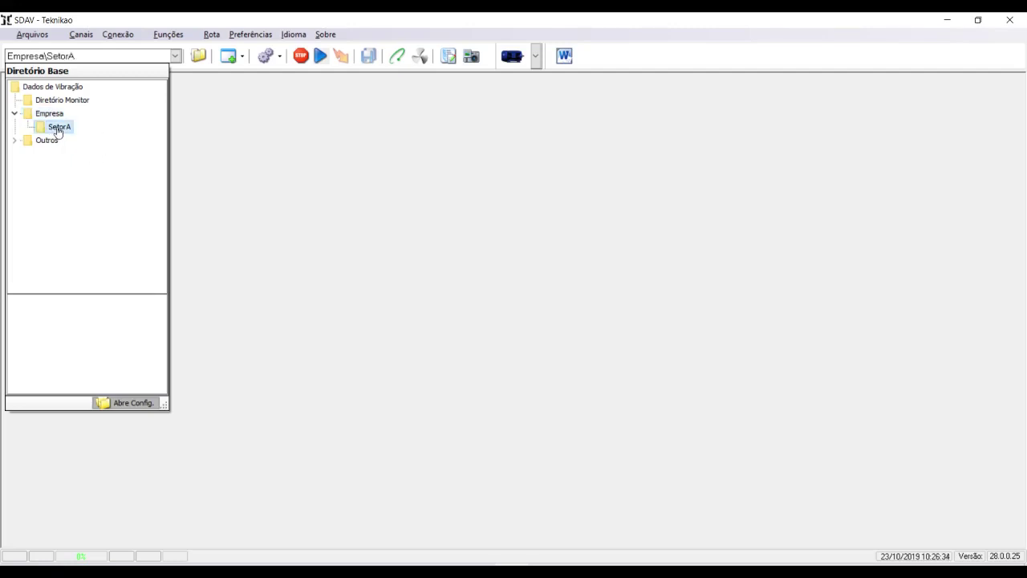
pyautogui.rightClick(57, 129)
pyautogui.click(100, 138)
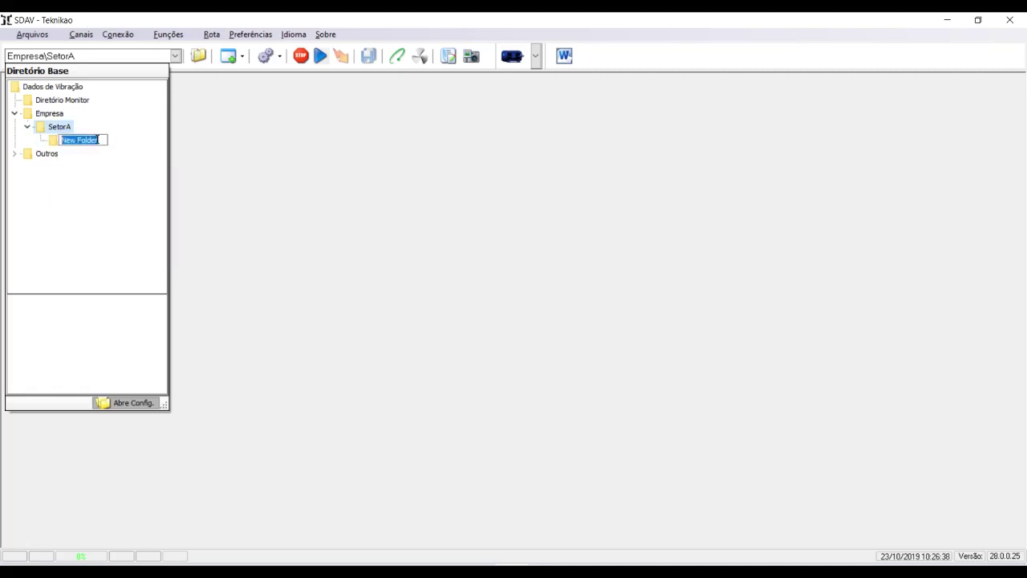
pyautogui.write('MaqA')
pyautogui.press('Return')
pyautogui.click(69, 148)
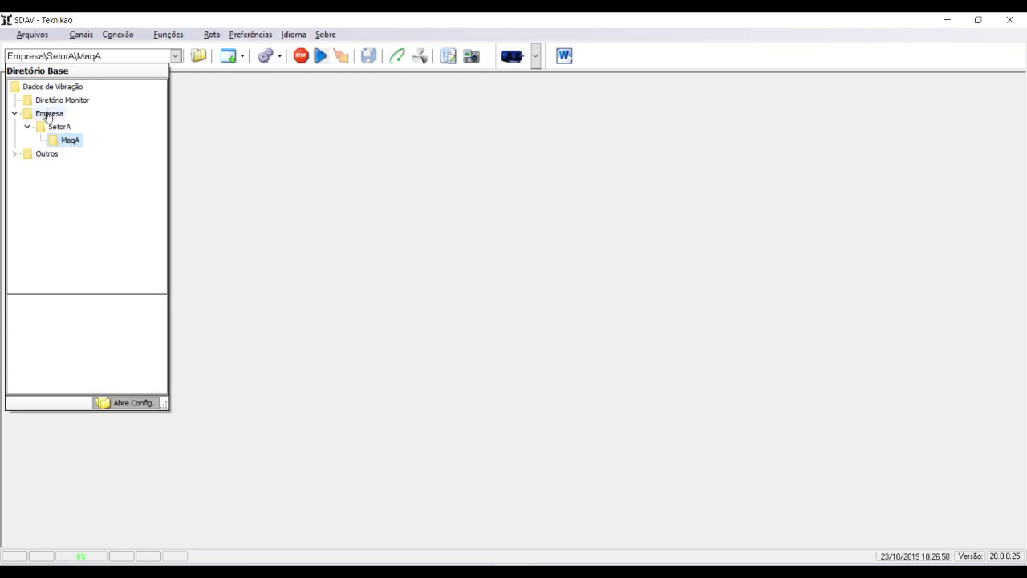
pyautogui.click(195, 159)
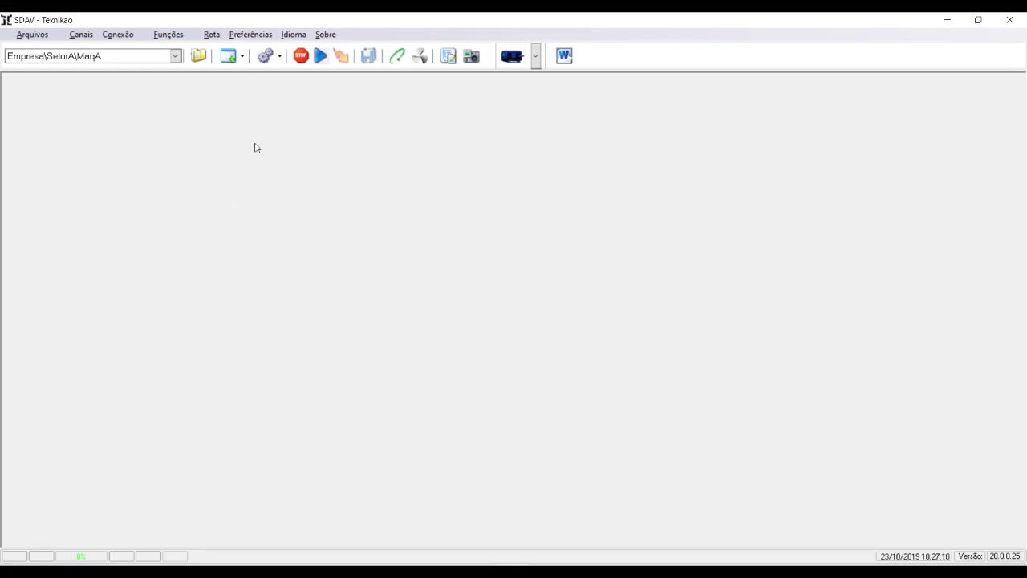
# Step: Open a new signal window and bring up the Canal 1 point name and sensor settings
pyautogui.click(226, 60)
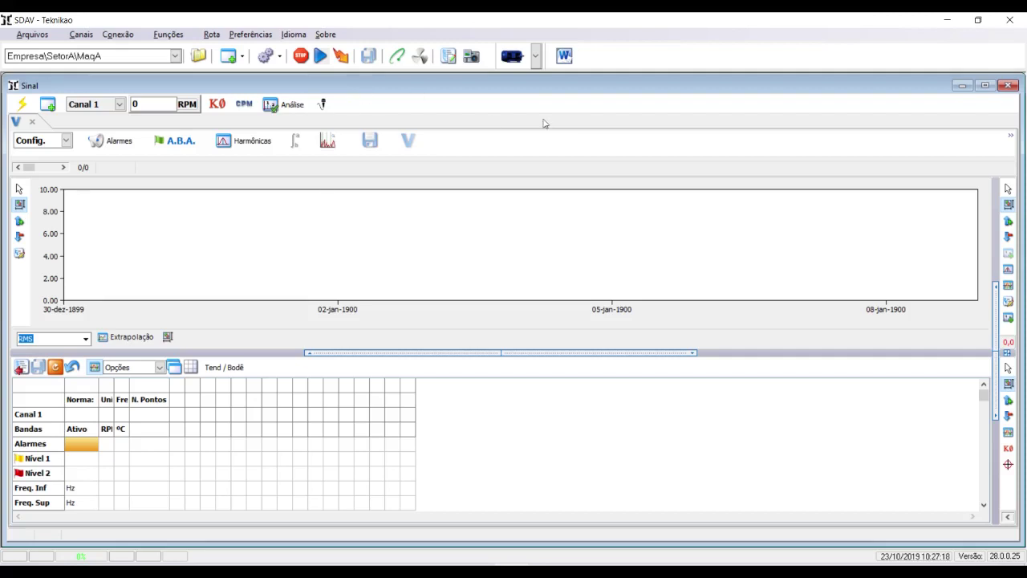
pyautogui.click(120, 105)
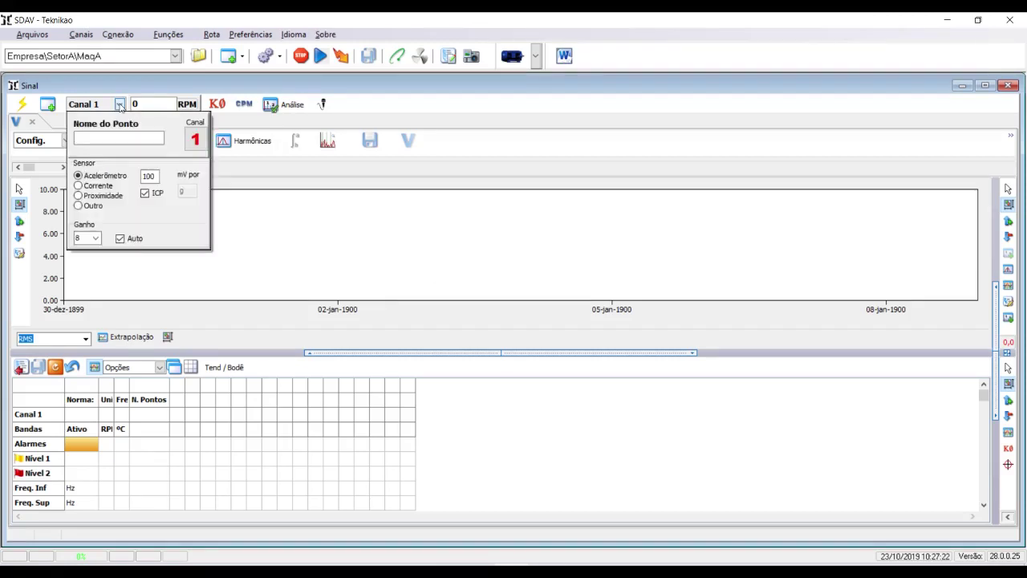
pyautogui.click(149, 138)
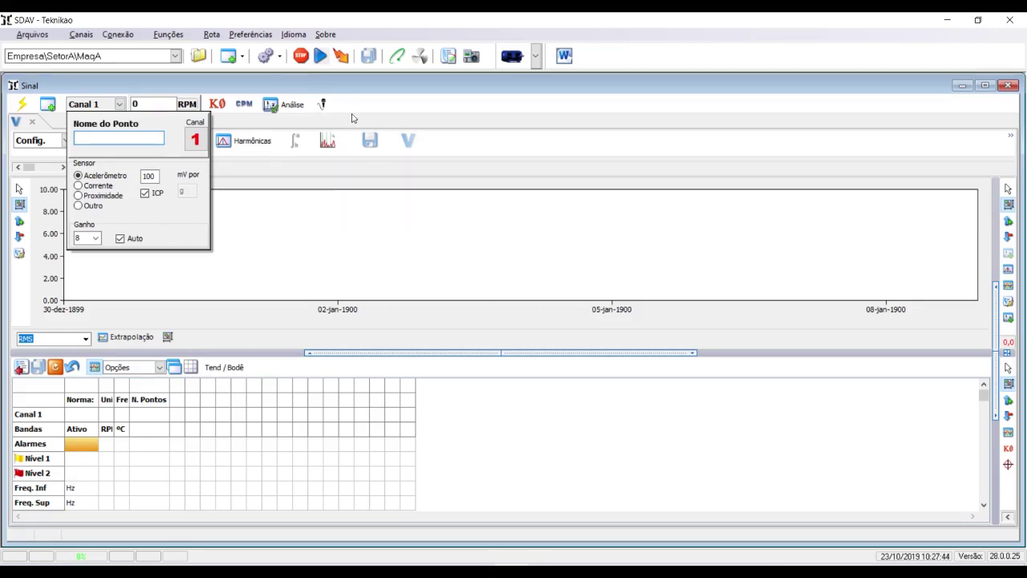
# Step: Switch the connection to Máquina Virtual
pyautogui.click(118, 34)
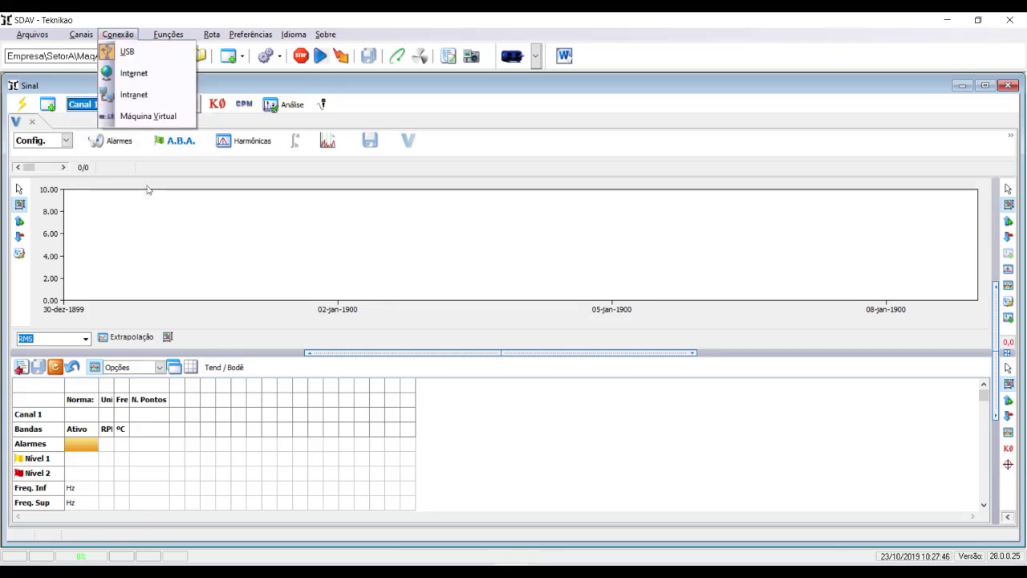
pyautogui.click(142, 124)
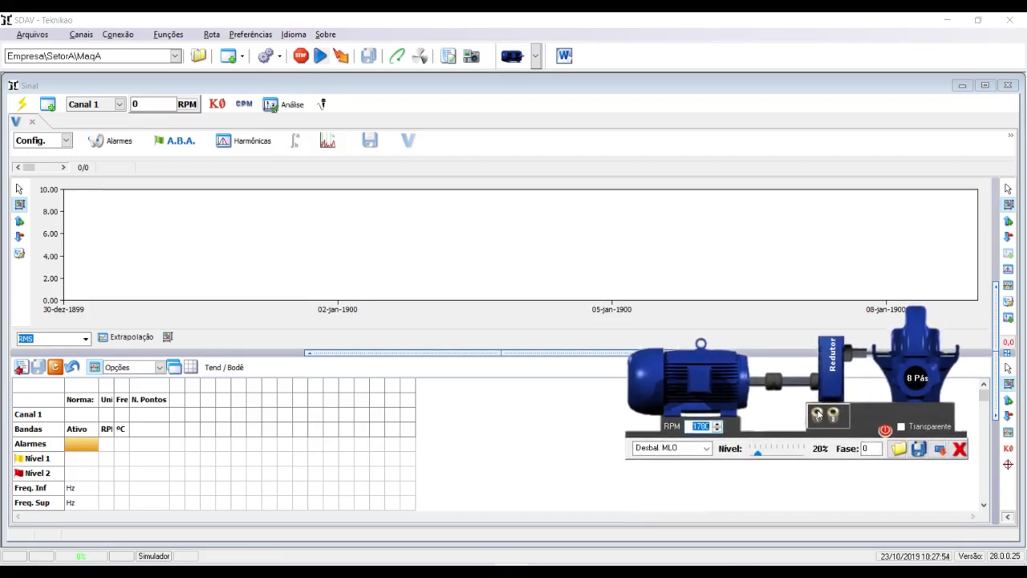
# Step: Try one sensor on the motor's rear side, rear top, front side and axial front points, and return it to its holder
pyautogui.moveTo(817, 414); pyautogui.dragTo(672, 380)
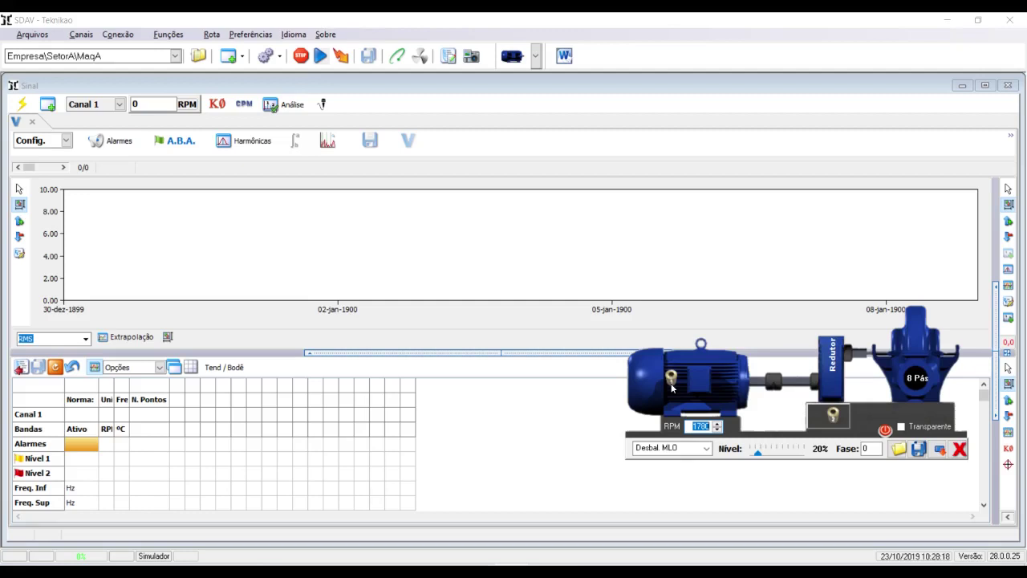
pyautogui.moveTo(672, 379); pyautogui.dragTo(664, 347)
pyautogui.moveTo(665, 347); pyautogui.dragTo(737, 380)
pyautogui.moveTo(739, 381)
pyautogui.mouseDown()
pyautogui.moveTo(735, 347)
pyautogui.moveTo(752, 380)
pyautogui.moveTo(754, 367)
pyautogui.mouseUp()
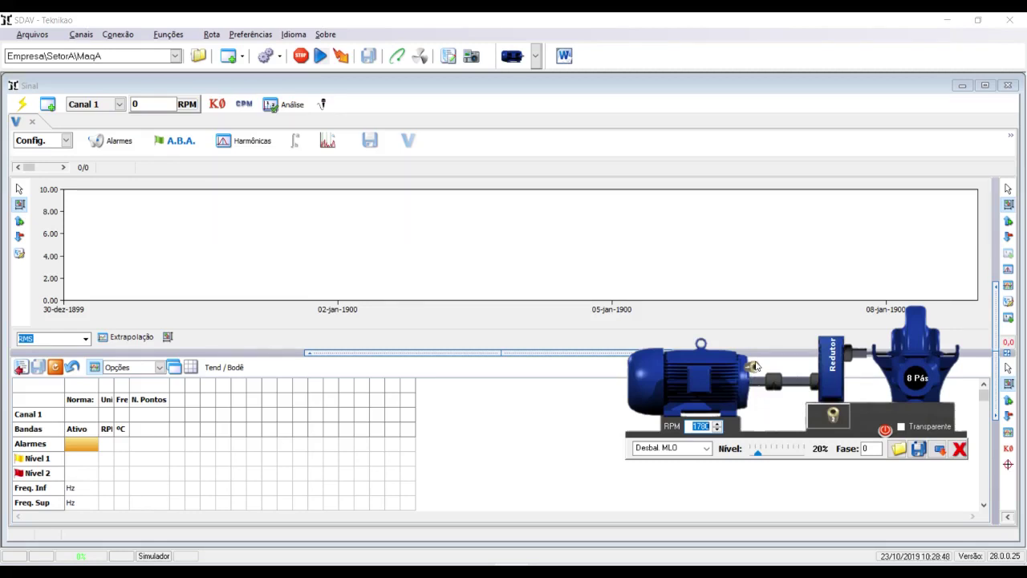
pyautogui.moveTo(753, 369); pyautogui.dragTo(817, 416)
# Step: Place the sensor on the motor's rear side, move it to the axial front point, and put it back in its holder
pyautogui.moveTo(820, 416); pyautogui.dragTo(671, 379)
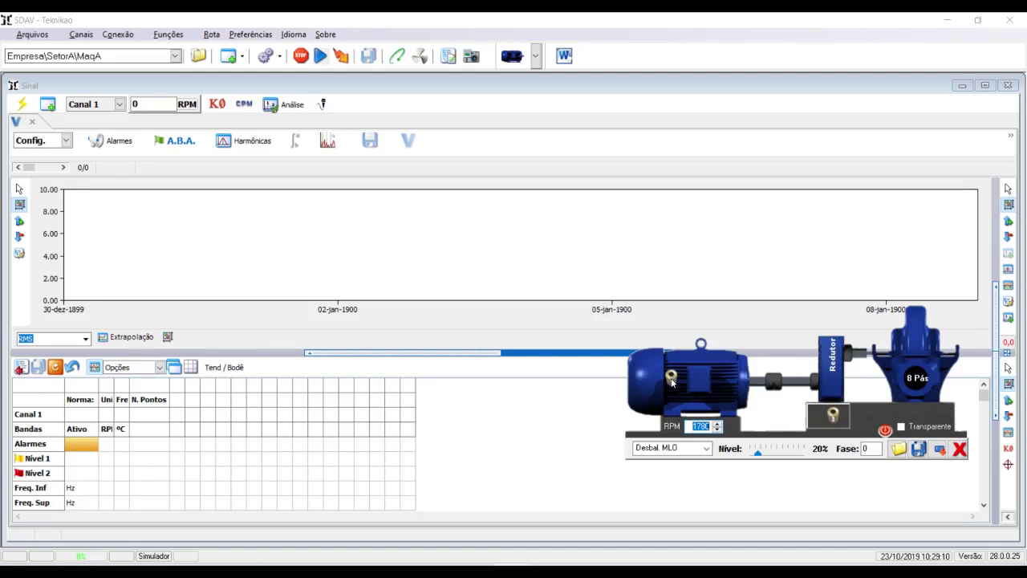
pyautogui.moveTo(673, 383); pyautogui.dragTo(756, 369)
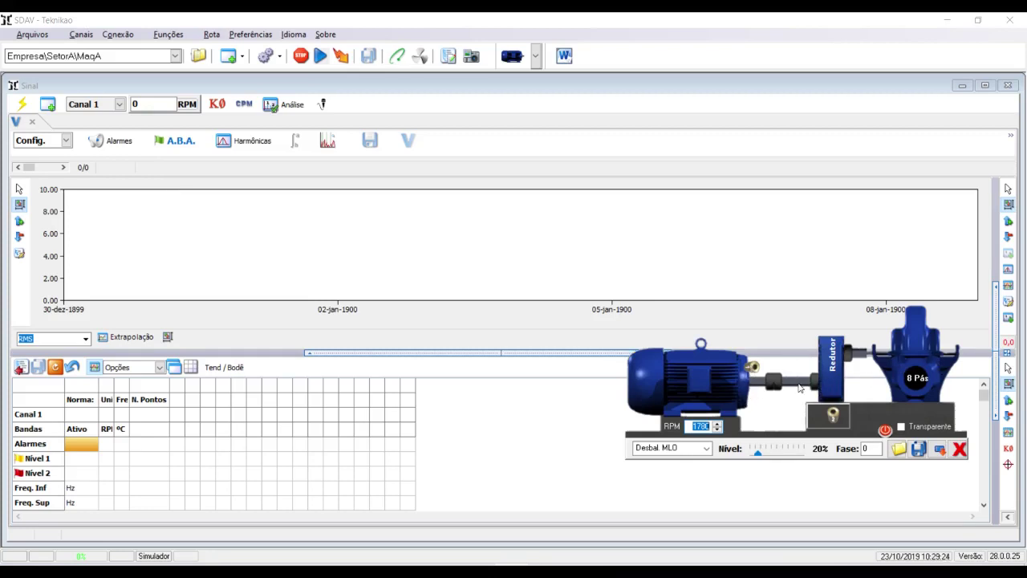
pyautogui.moveTo(752, 367); pyautogui.dragTo(816, 414)
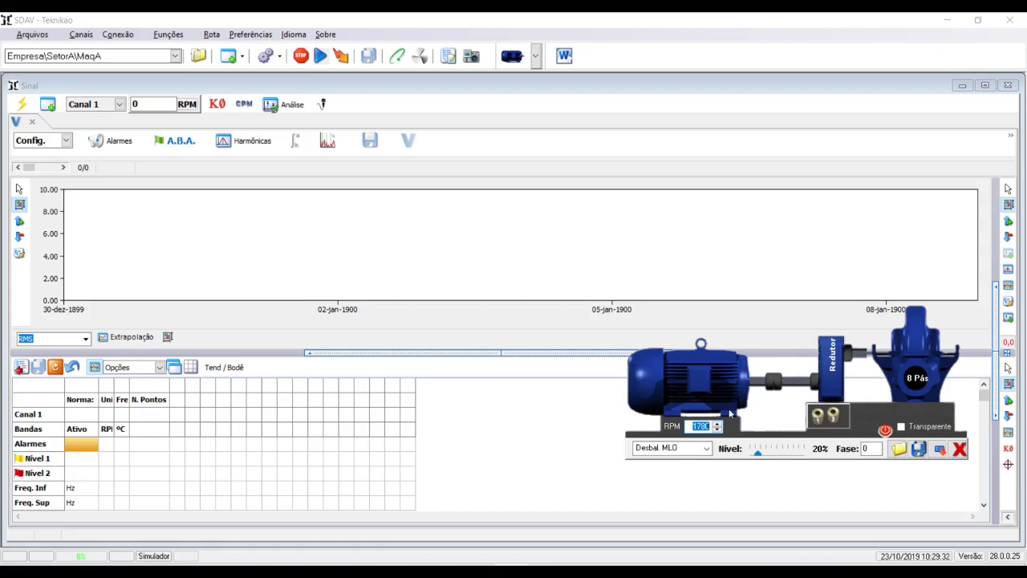
# Step: Close the virtual machine simulator and review the Canal 1 point name and sensor settings
pyautogui.click(960, 450)
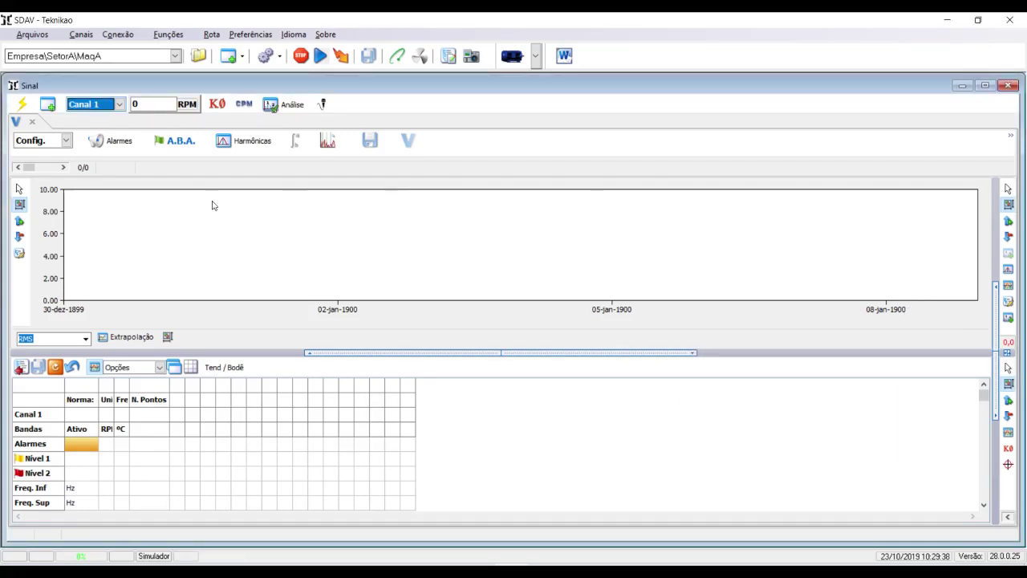
pyautogui.click(122, 105)
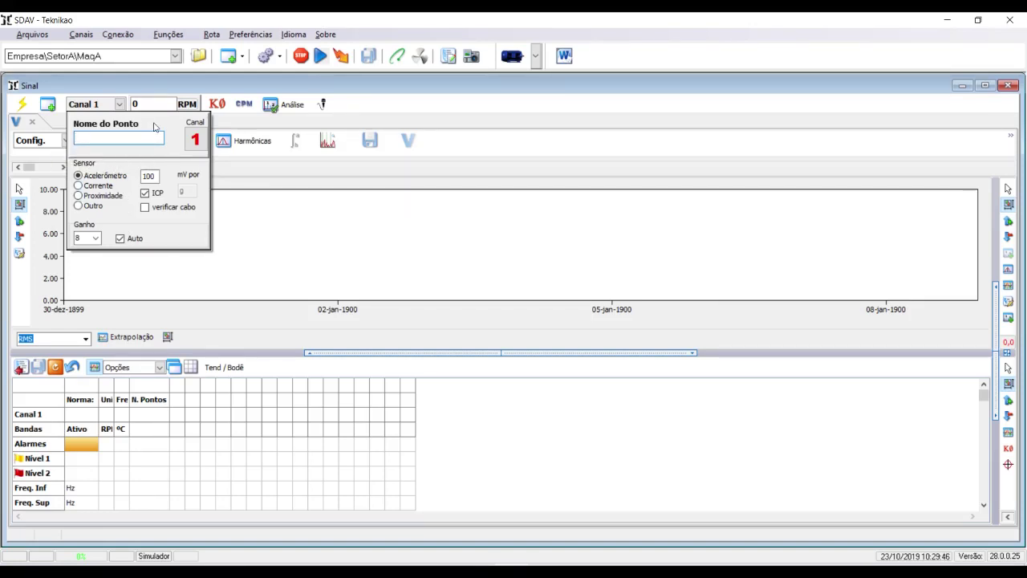
pyautogui.click(337, 119)
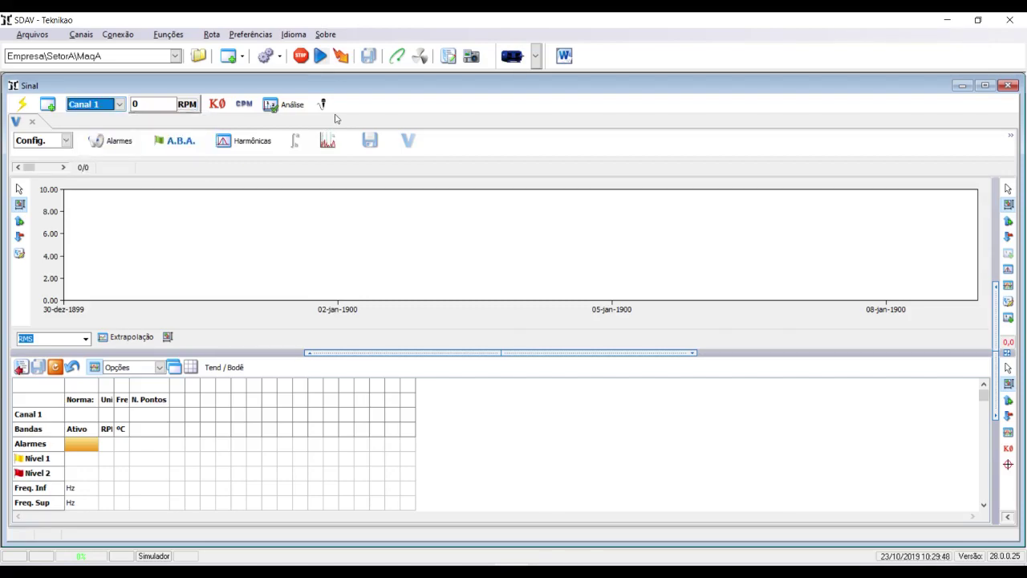